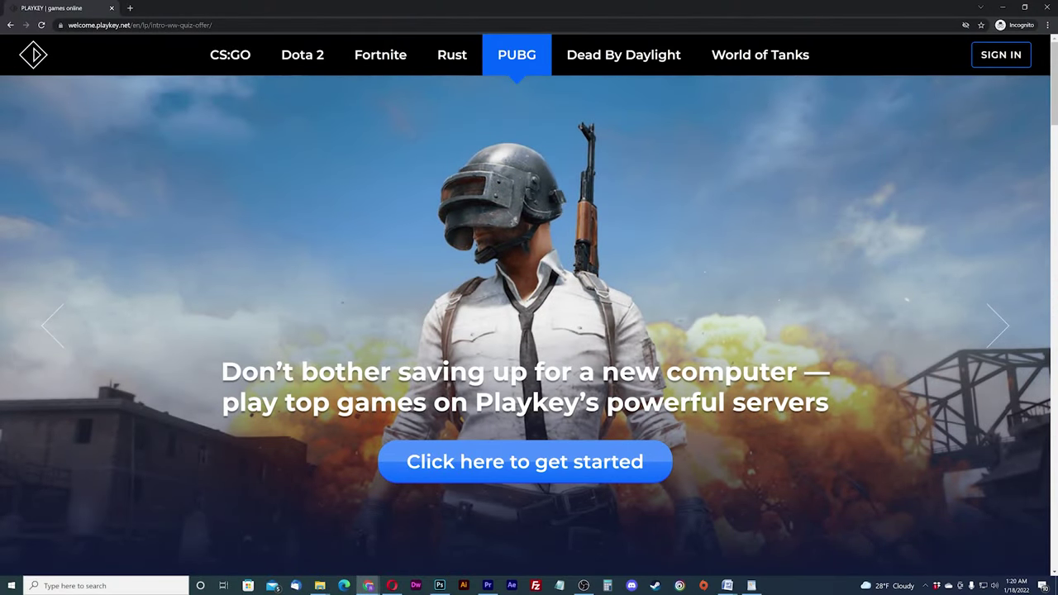
Step: Scroll down the playkey.net landing page from the PUBG banner to the gaming PC versus server specs comparison
scroll(529, 298, "down", 6)
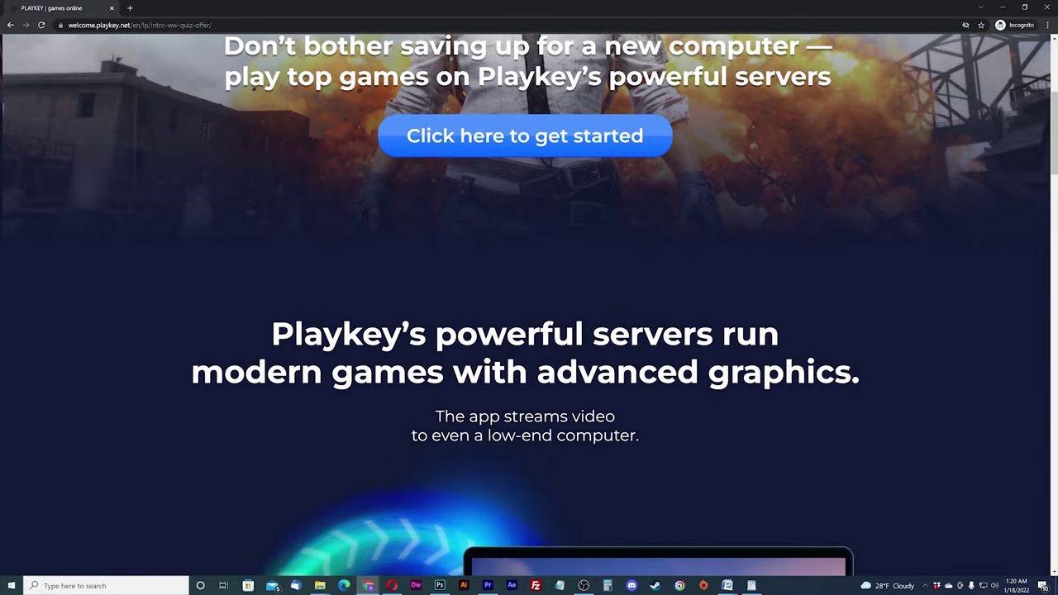
scroll(529, 297, "down", 1)
scroll(529, 297, "down", 1)
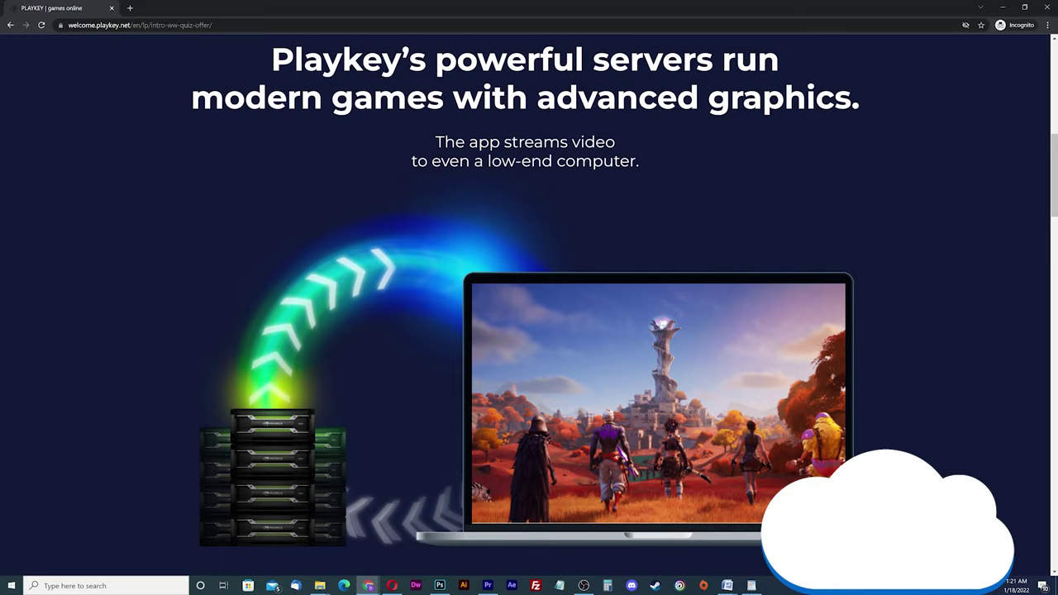
scroll(530, 297, "down", 1)
scroll(529, 298, "down", 5)
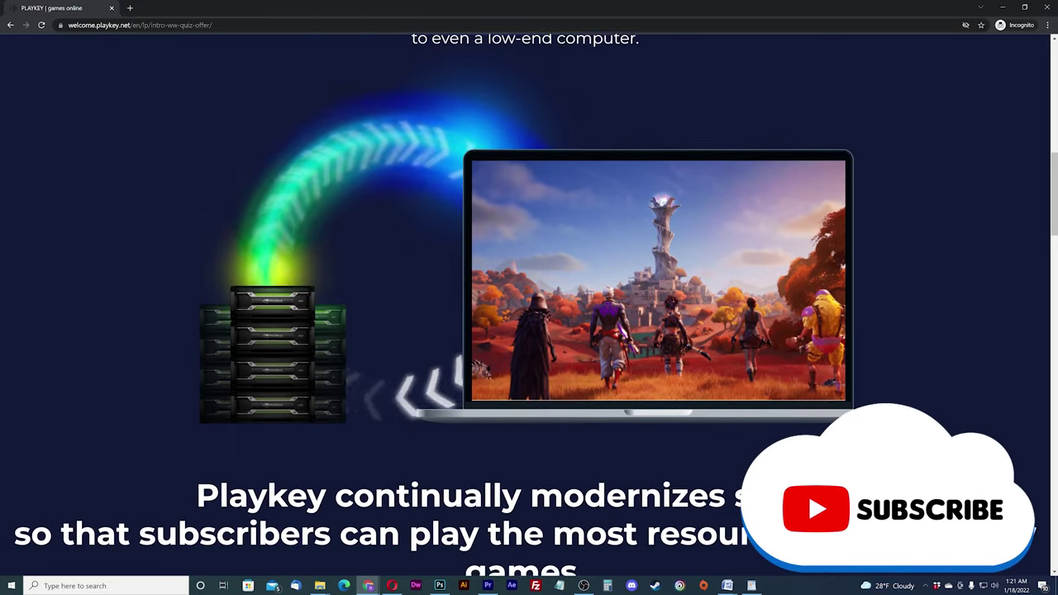
scroll(529, 297, "down", 4)
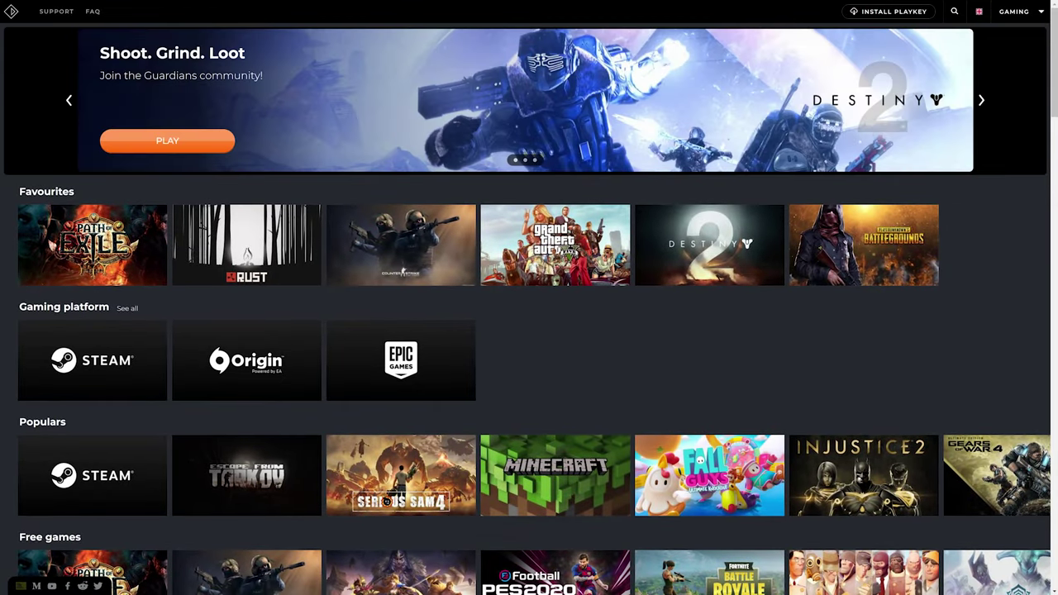
Step: Scroll the catalog past the Steam launch guide to the Family, Fighting, Indie and MMO genre rows
scroll(554, 314, "down", 3)
mouse_move(246, 397)
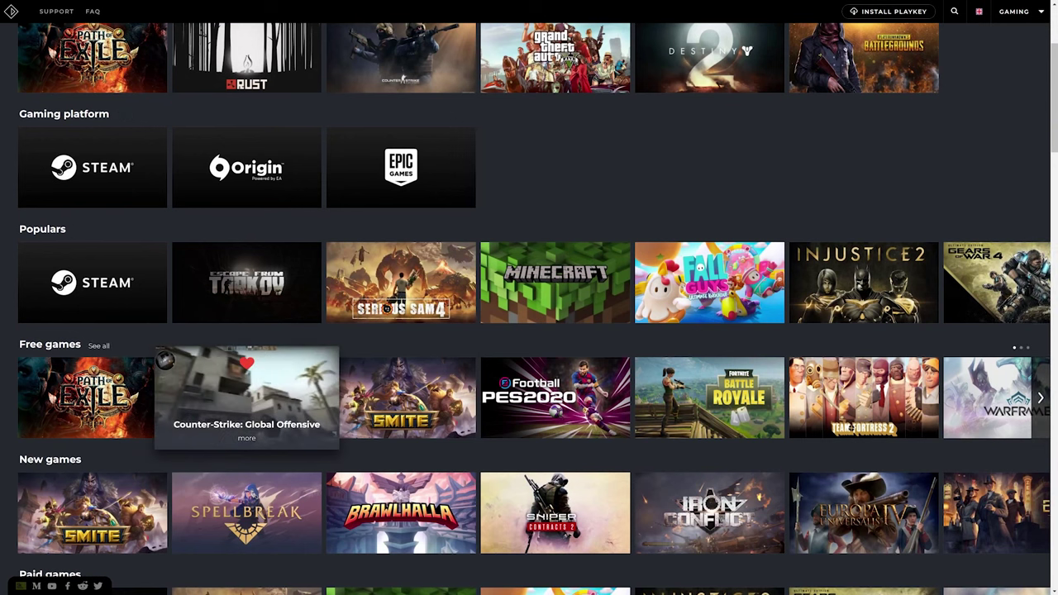
mouse_move(92, 397)
scroll(93, 396, "down", 4)
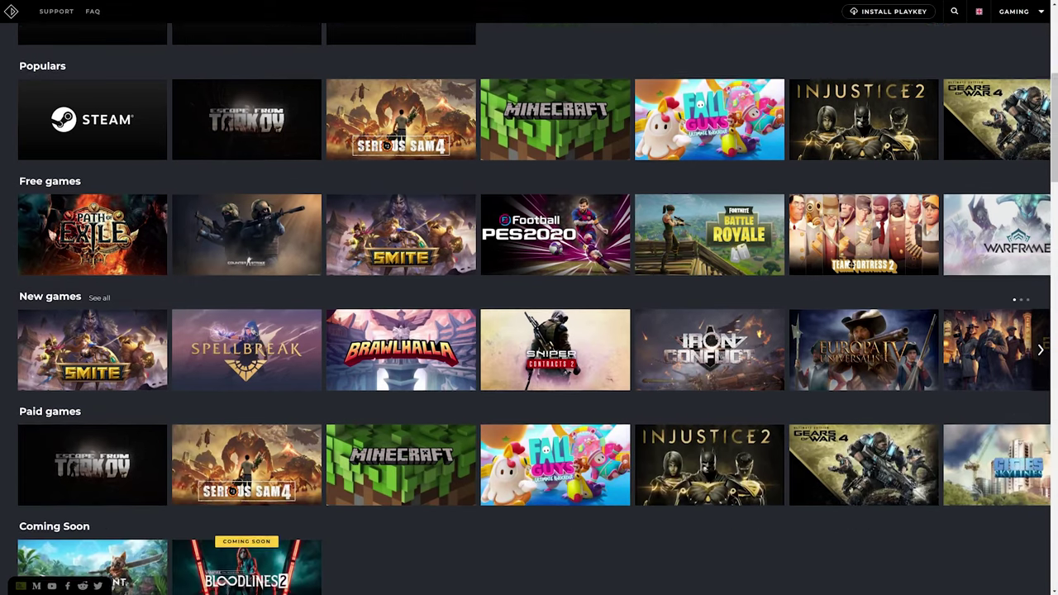
mouse_move(555, 273)
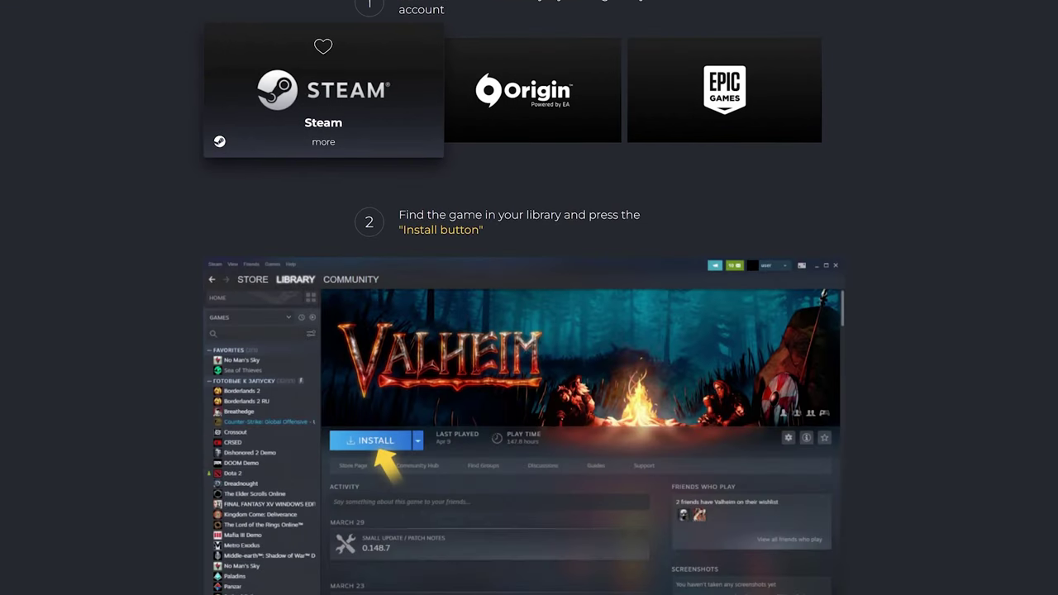
scroll(529, 330, "down", 6)
scroll(529, 331, "down", 12)
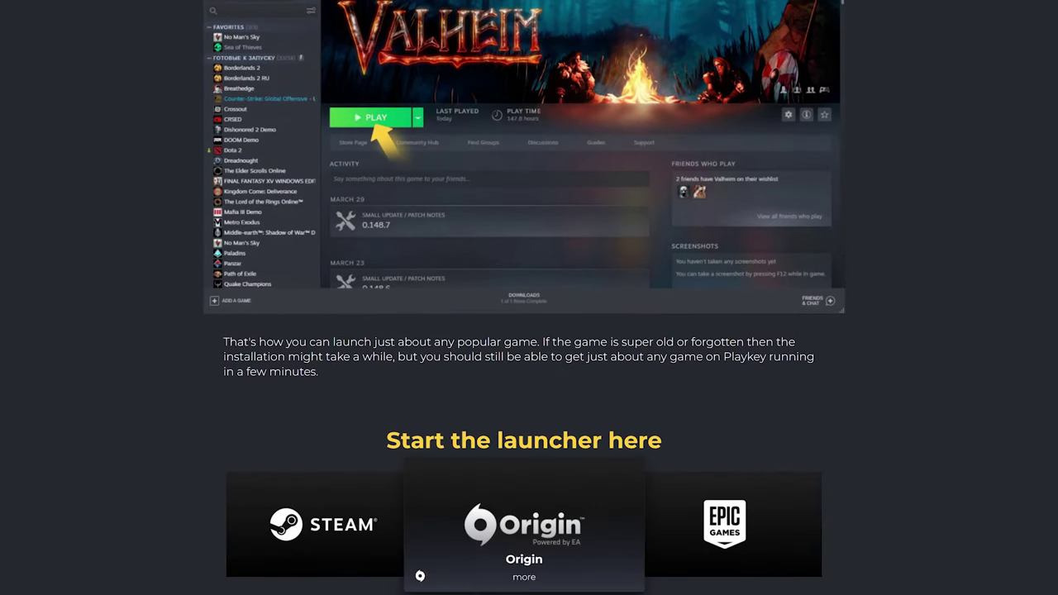
scroll(709, 530, "up", 12)
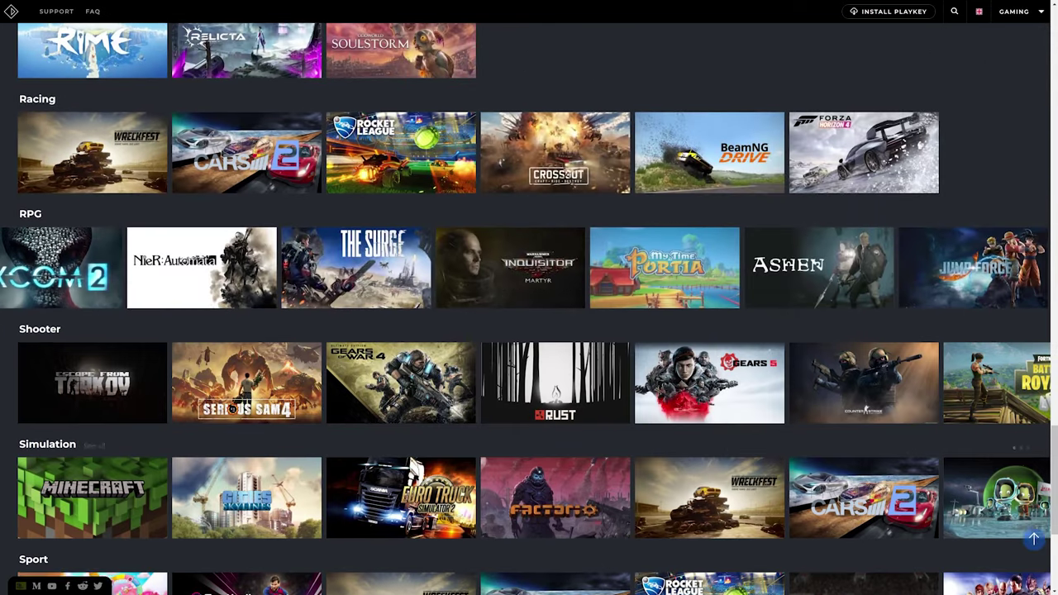
scroll(710, 529, "down", 3)
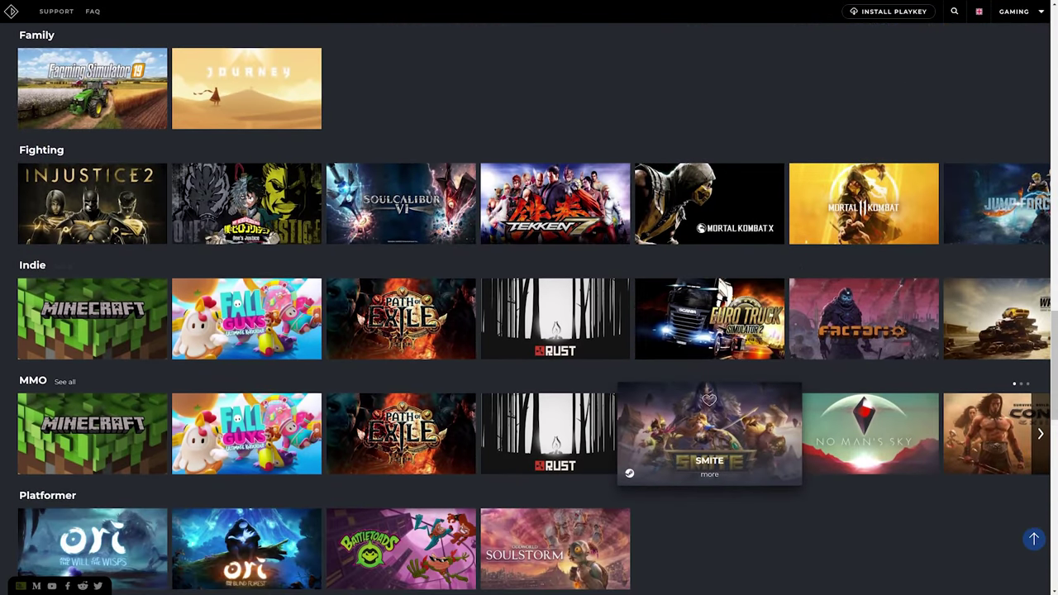
scroll(798, 454, "up", 2)
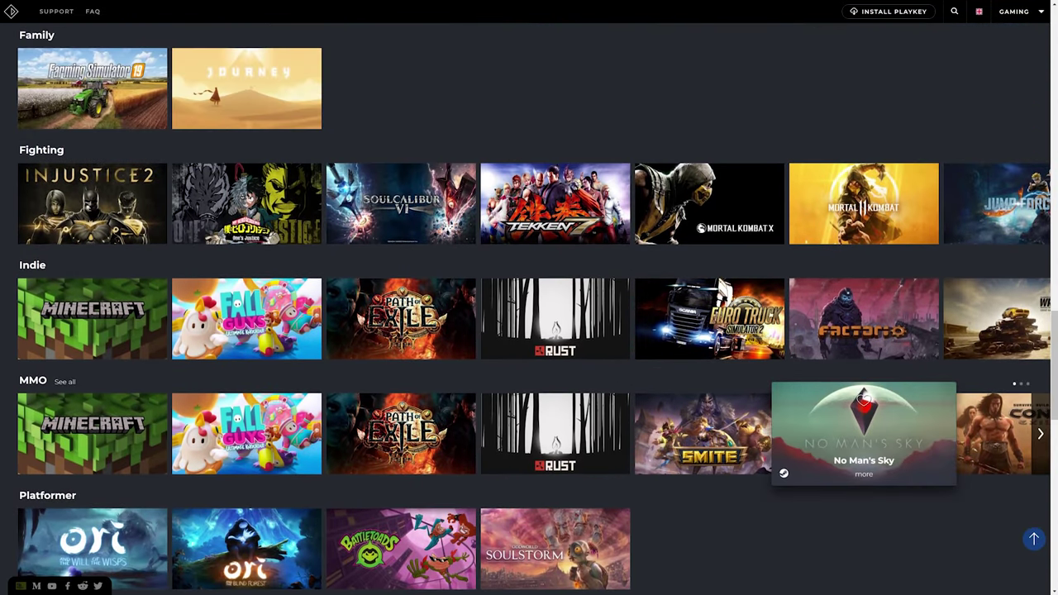
Step: Show the next set of games in the MMO row
left_click(1040, 433)
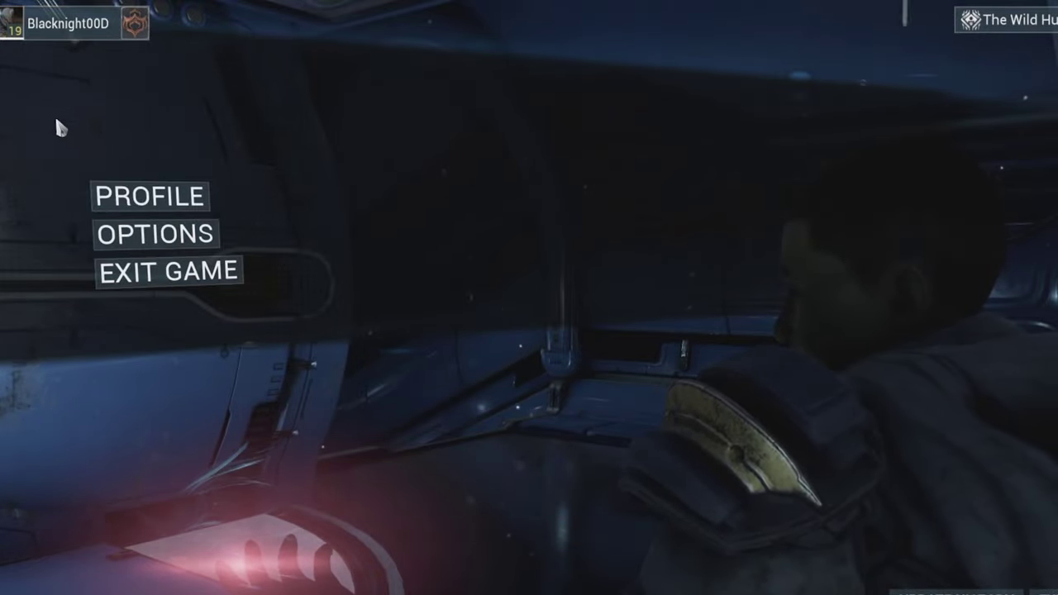
Step: Exit the running Warframe game from its menu and confirm with Yes
mouse_move(114, 216)
left_click(180, 286)
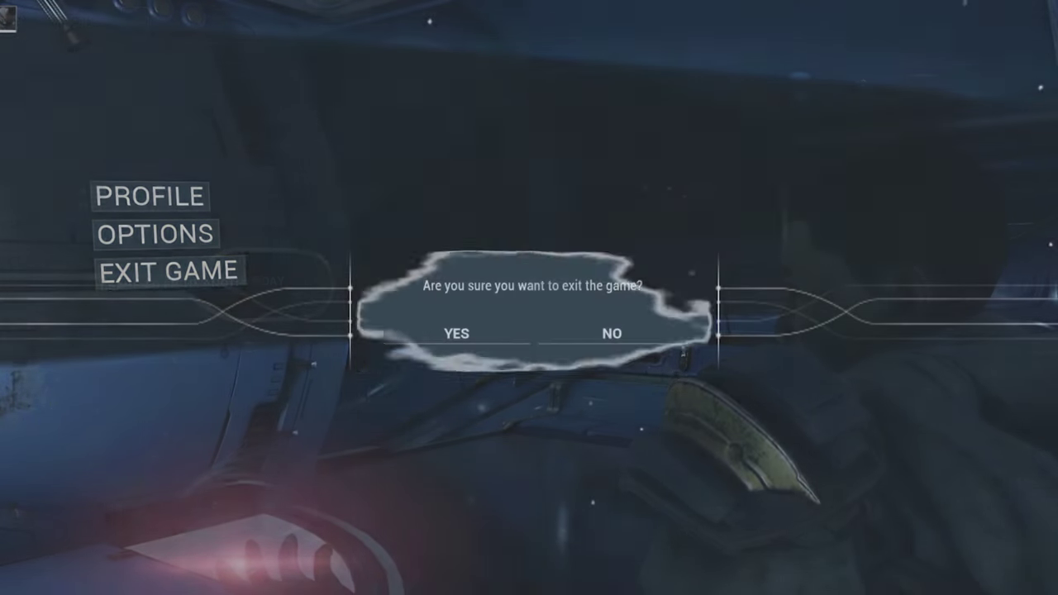
left_click(446, 344)
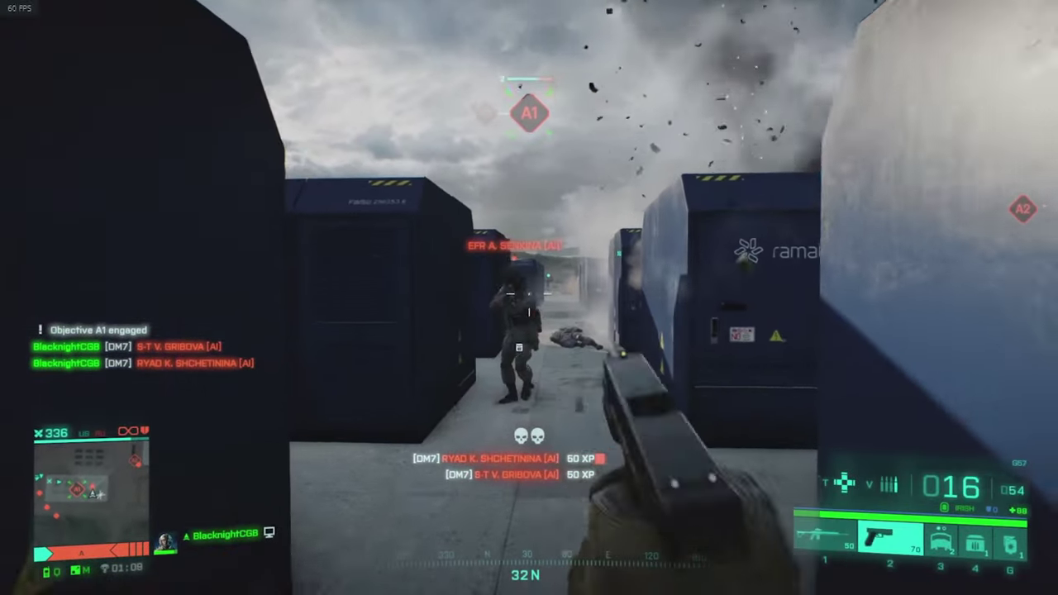
Step: Fire the pistol repeatedly to take down the enemy soldier
left_click(529, 298)
left_click(529, 297)
left_click(530, 297)
left_click(529, 297)
left_click(529, 298)
left_click(529, 298)
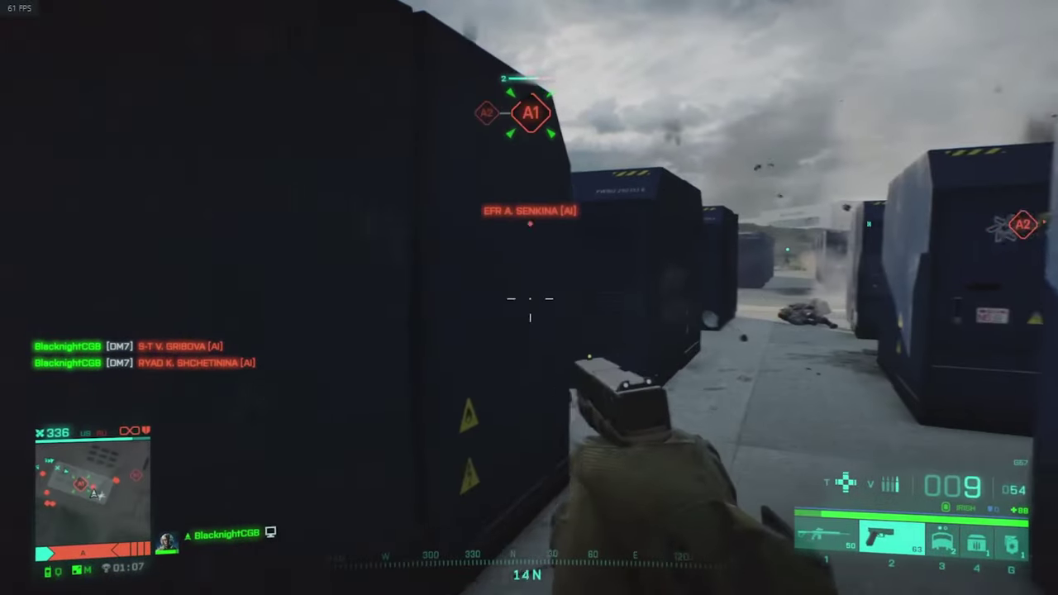
left_click(529, 298)
left_click(529, 297)
left_click(529, 298)
left_click(529, 298)
left_click(529, 298)
left_click(529, 298)
left_click(530, 297)
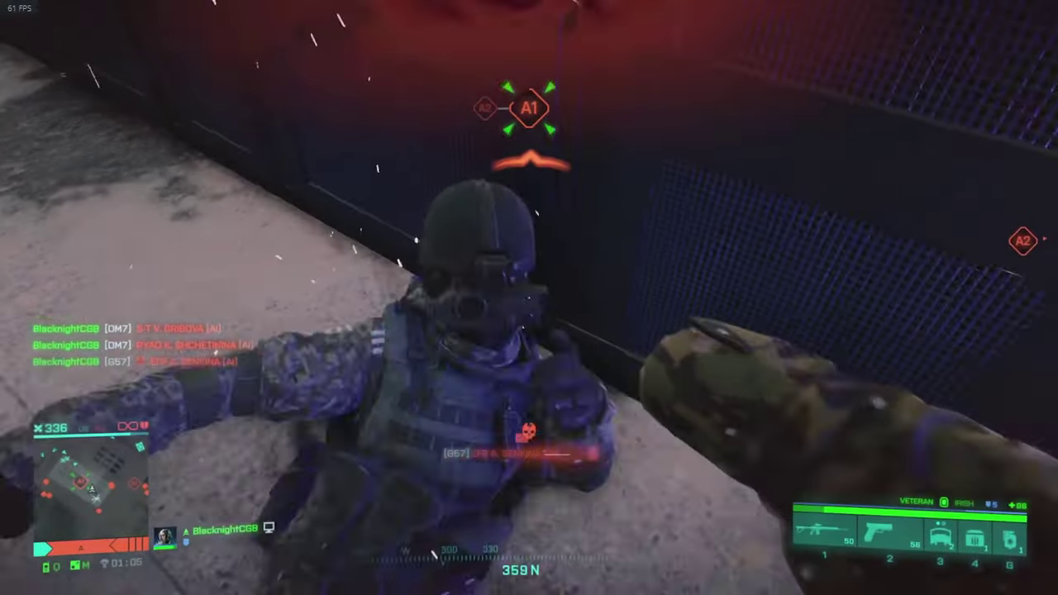
Step: Move past the container, reload, step left into the yard, aim the rifle scope and reload
key("w")
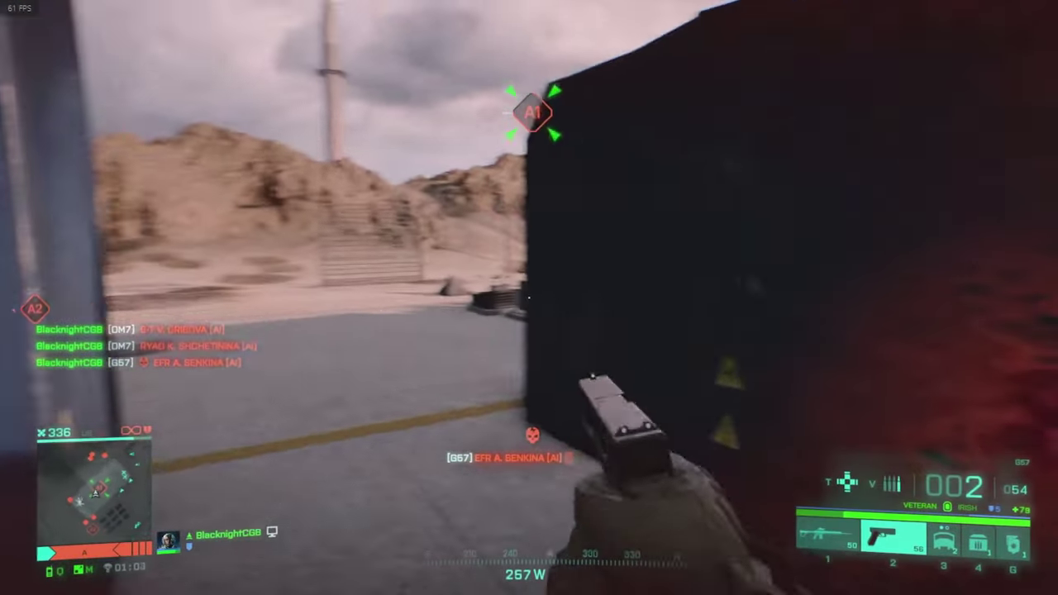
key("r")
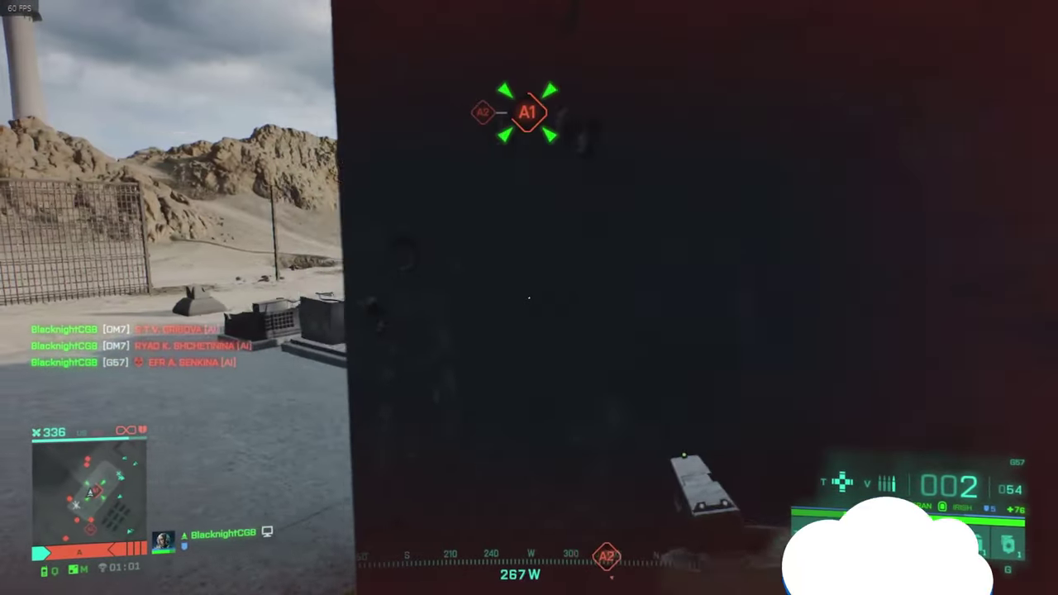
key("a")
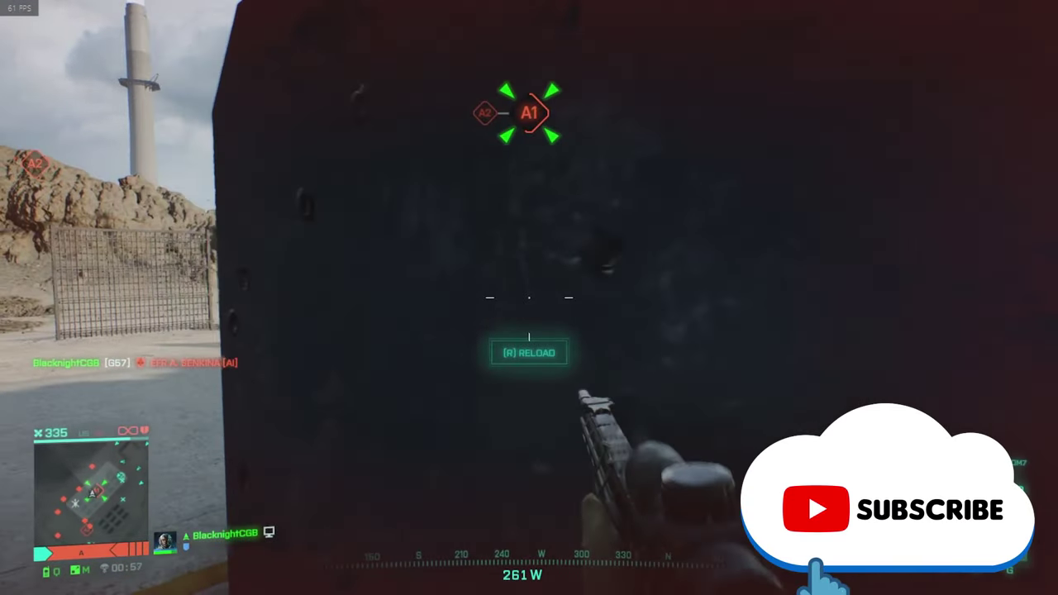
right_click(529, 298)
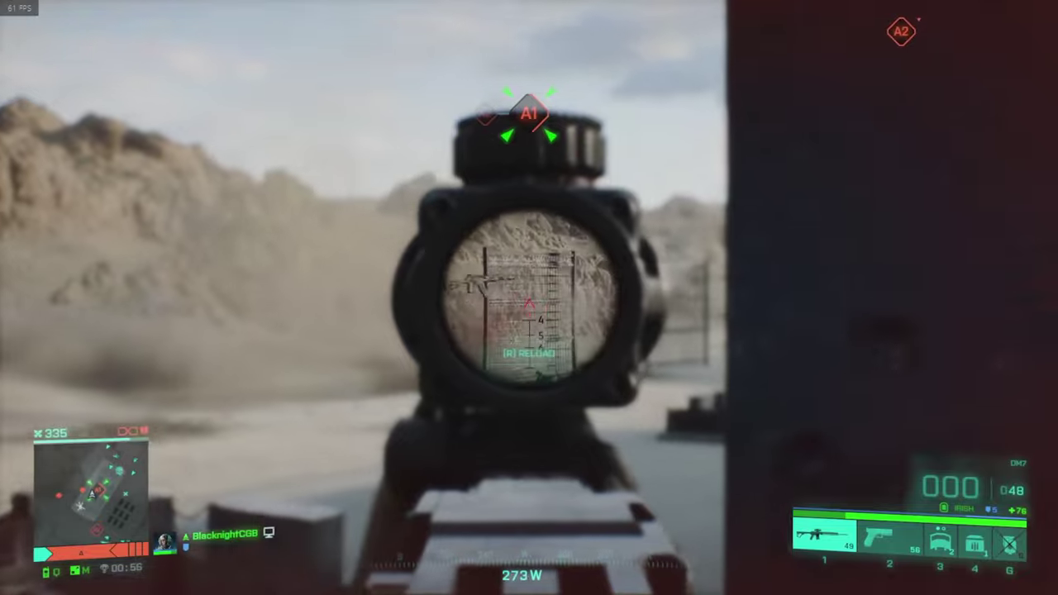
key("r")
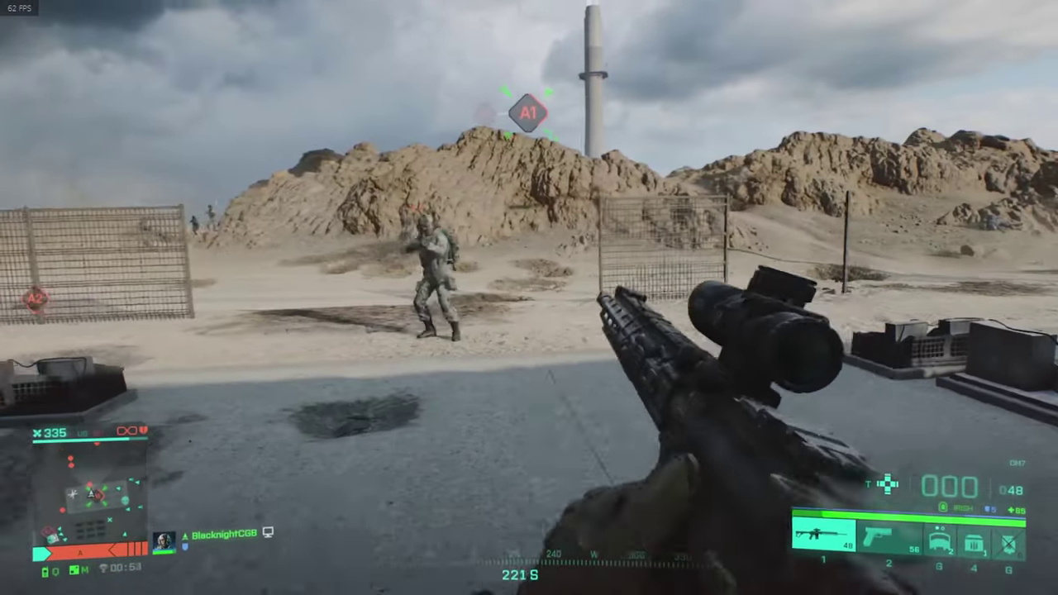